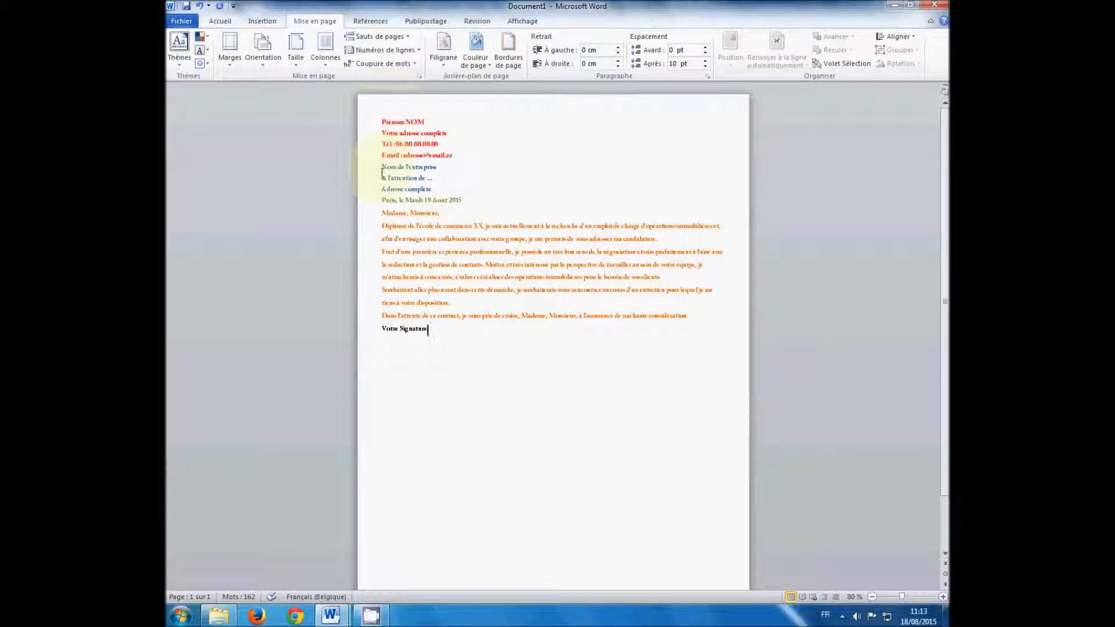
Set the page margins to the Normales preset, 2,5 cm on all four sides
click(395, 104)
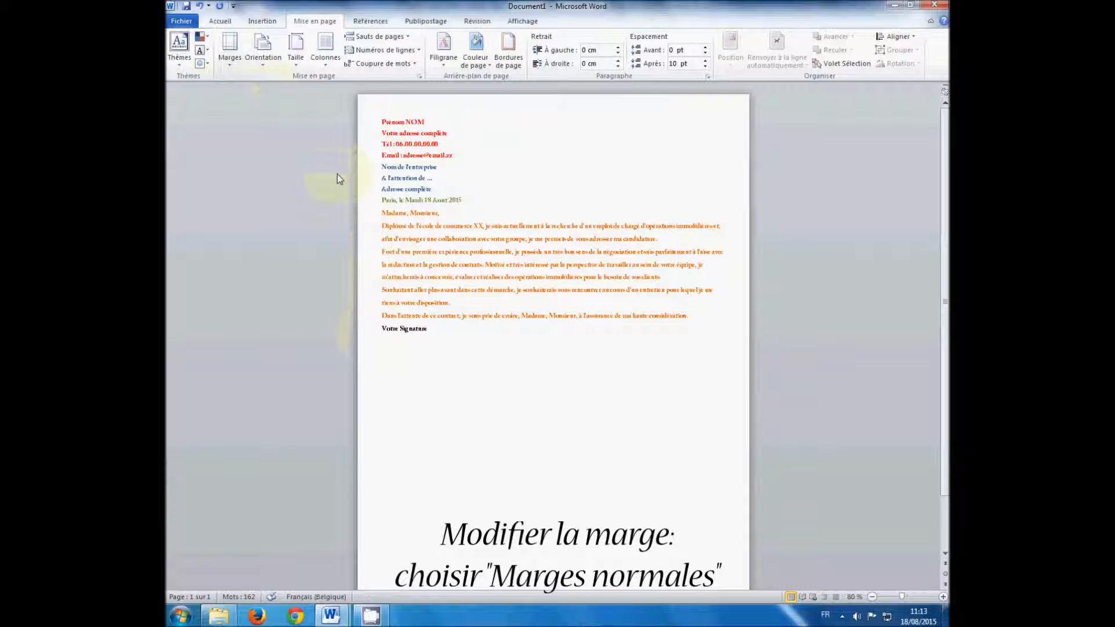
click(231, 65)
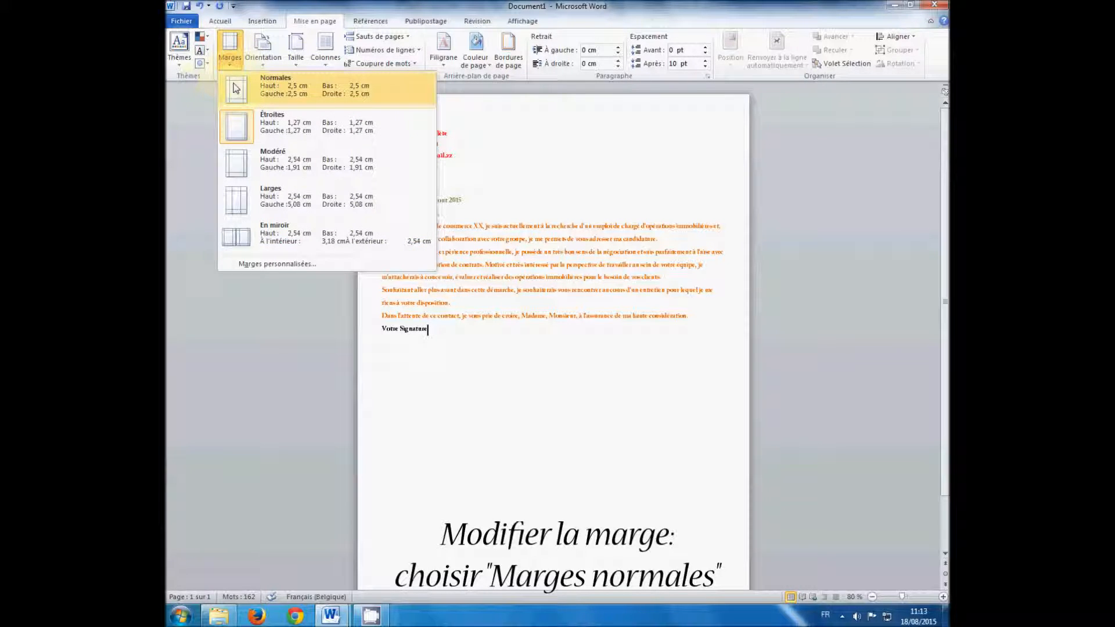
click(236, 88)
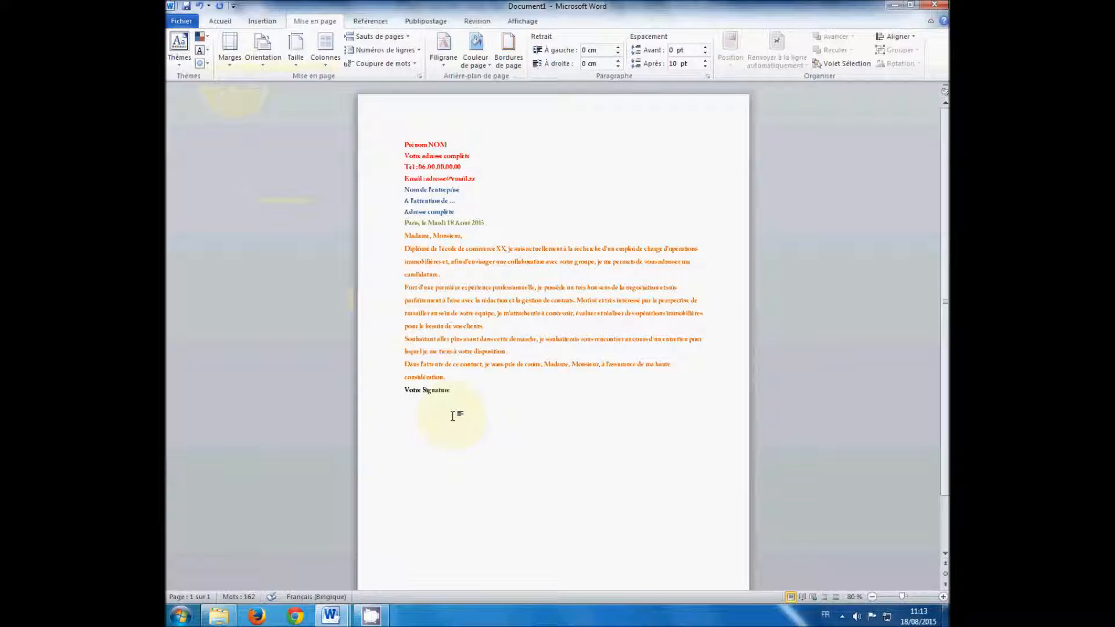
click(368, 208)
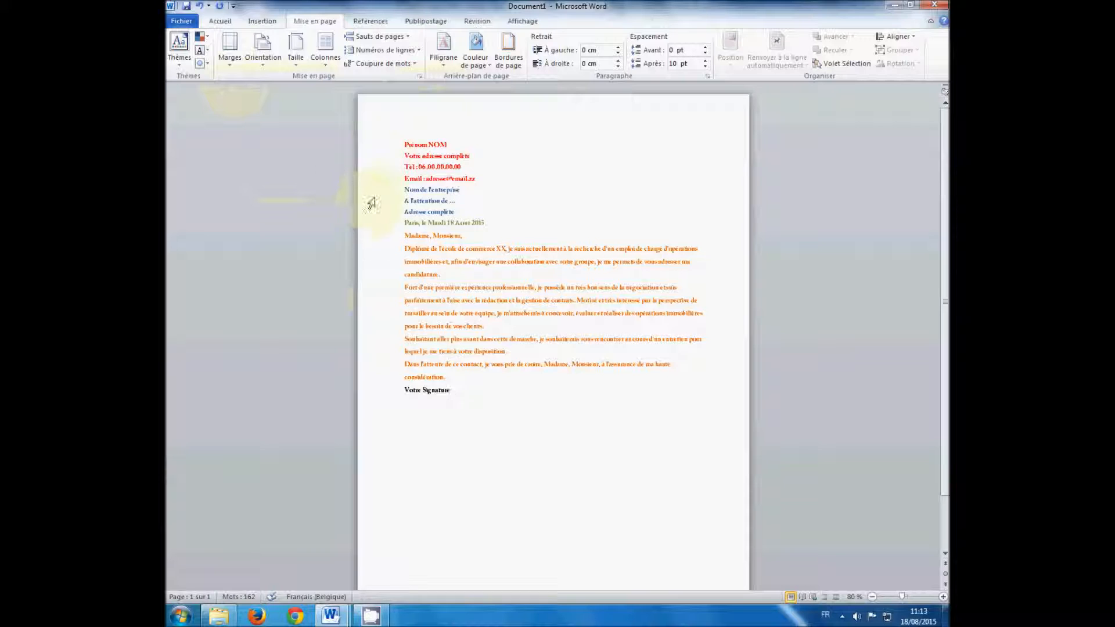
Select the entire letter and change its font to Times New Roman
key(ctrl)
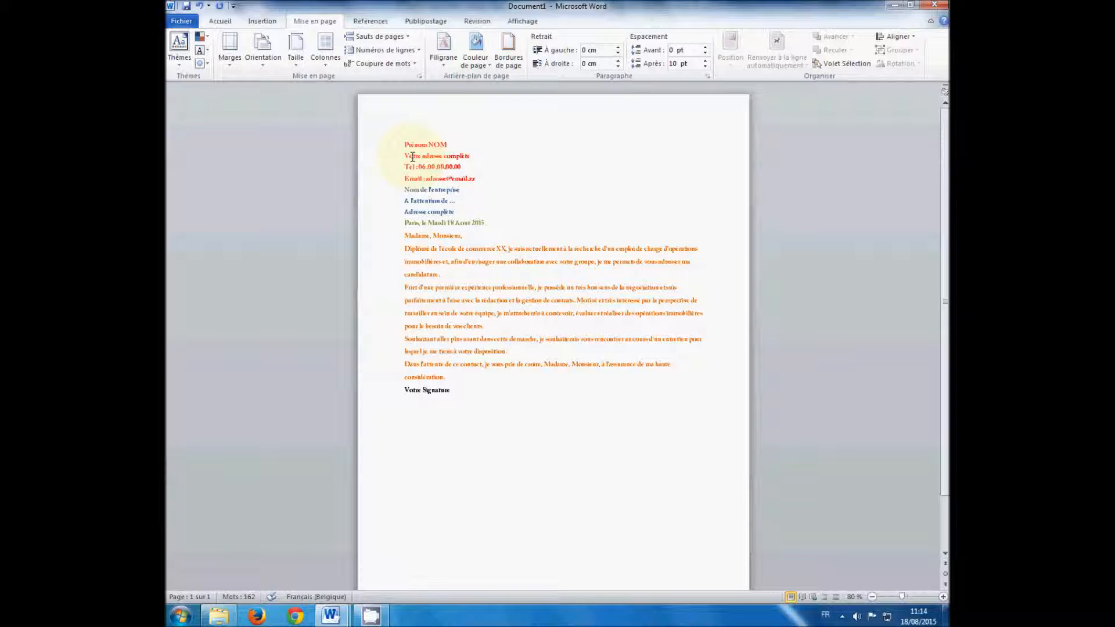
key(ctrl+a)
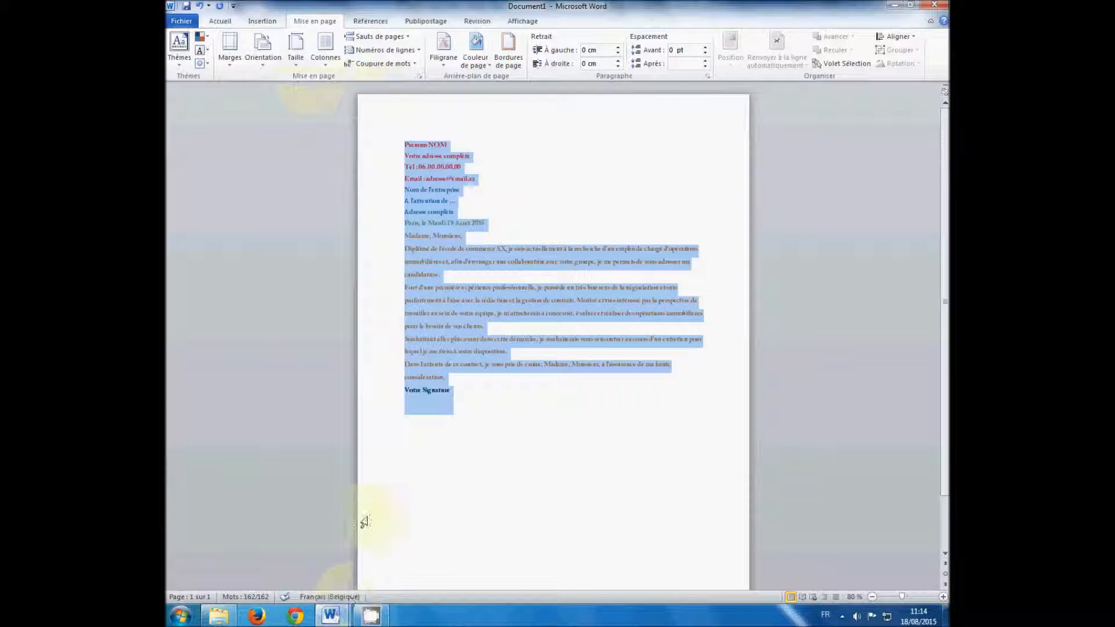
click(222, 24)
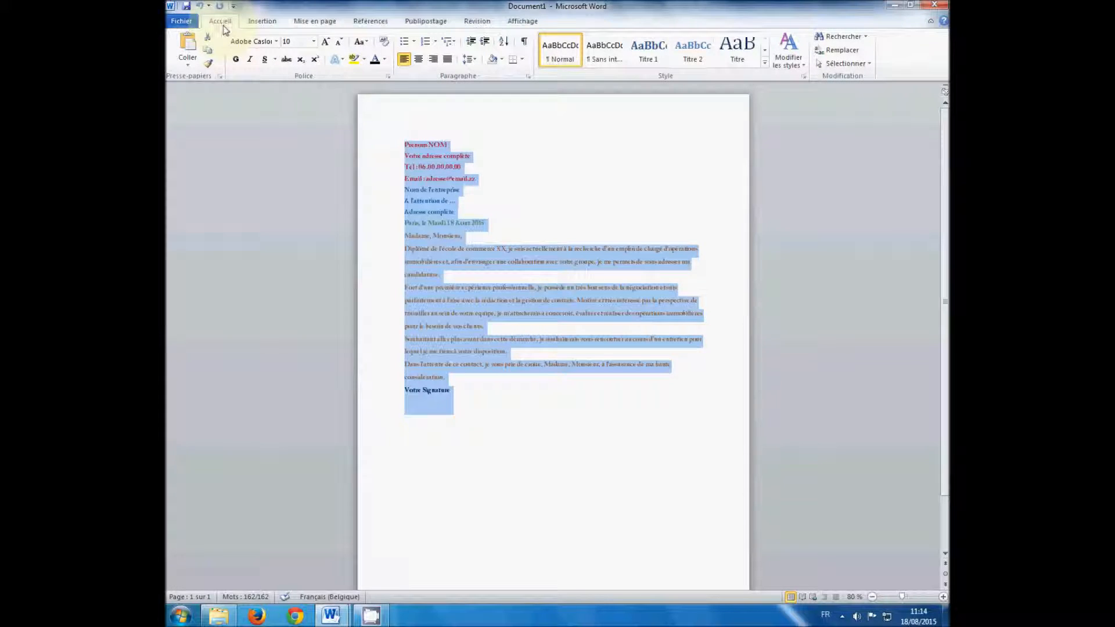
click(277, 42)
click(304, 80)
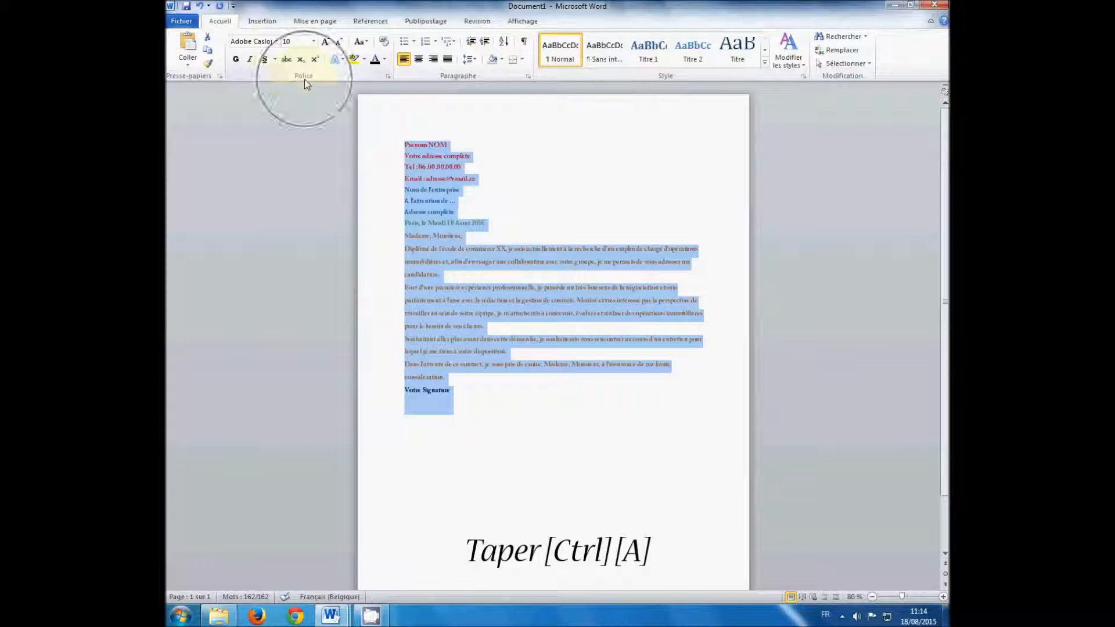
click(278, 41)
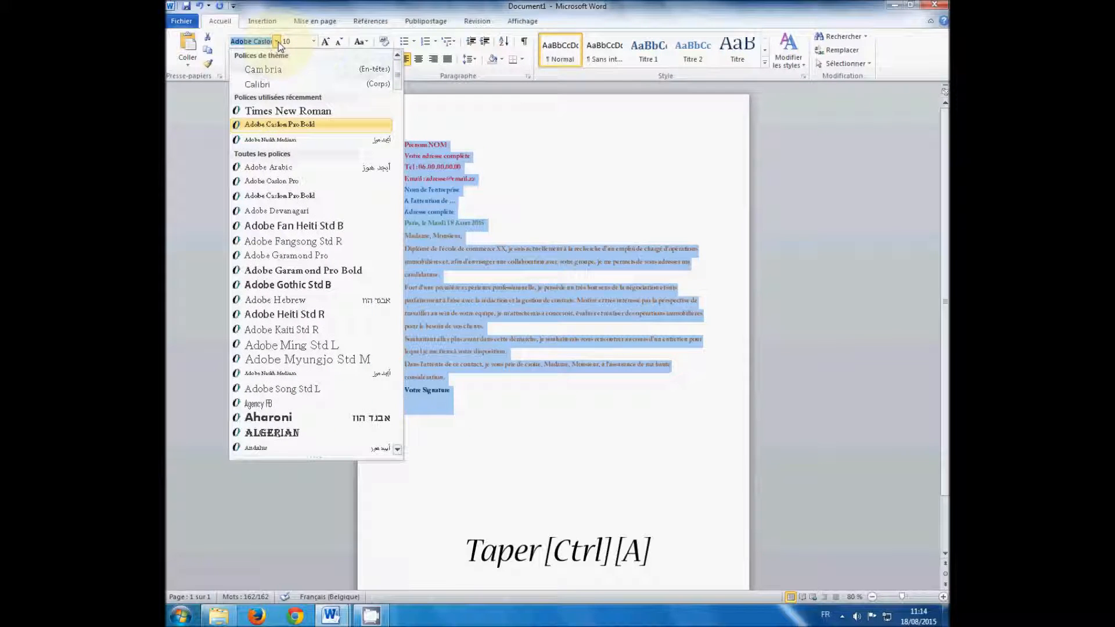
click(312, 110)
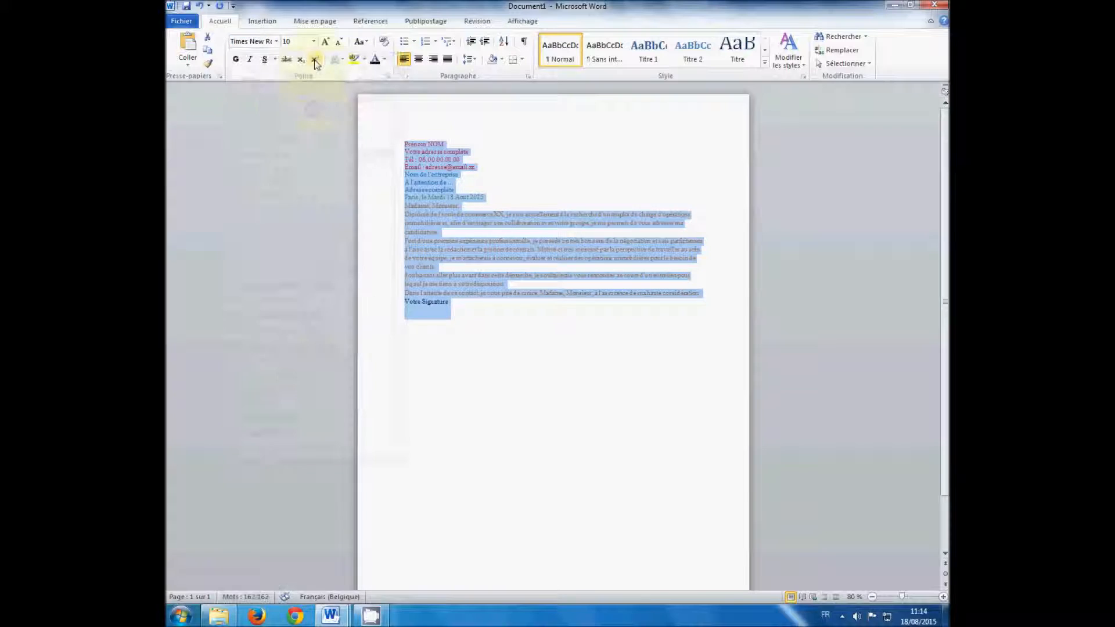
Set the font size of the whole letter to 14, then deselect the text
click(311, 43)
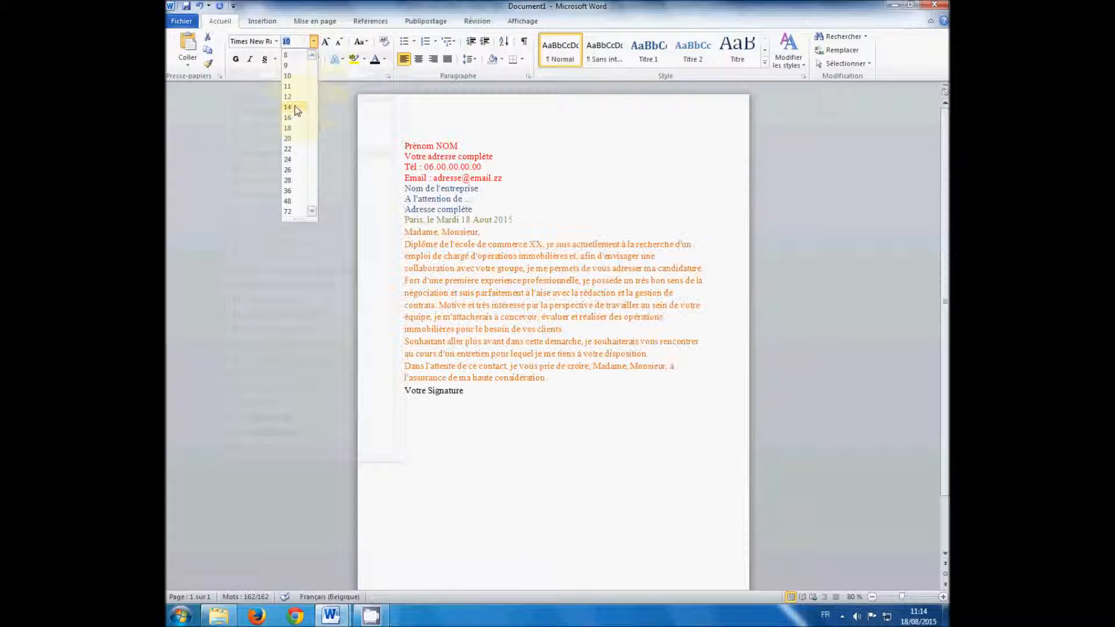
click(297, 109)
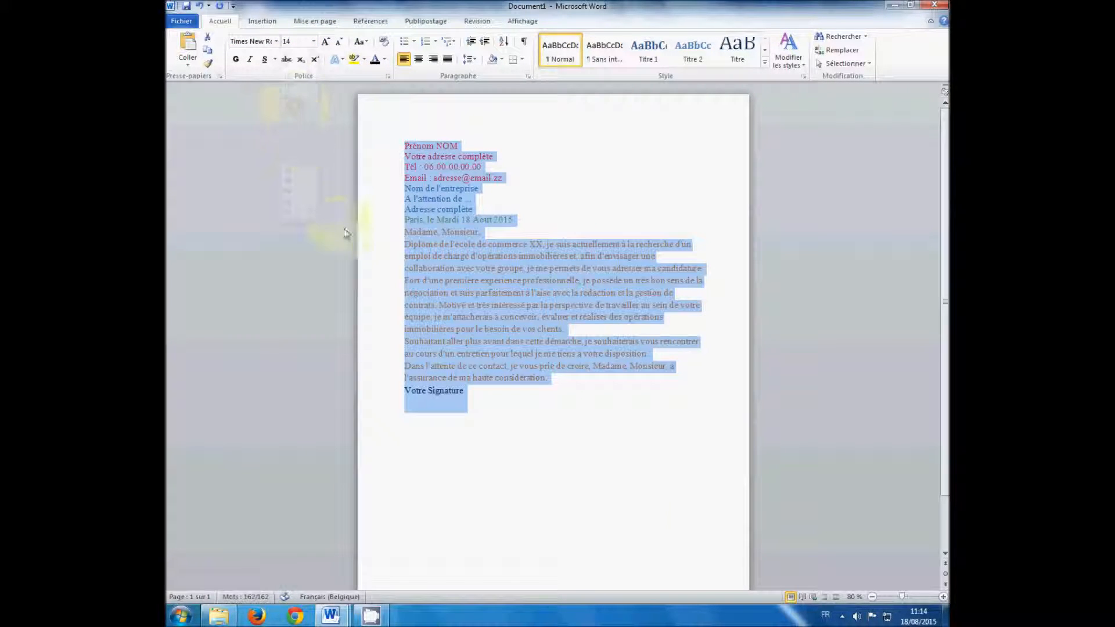
click(545, 450)
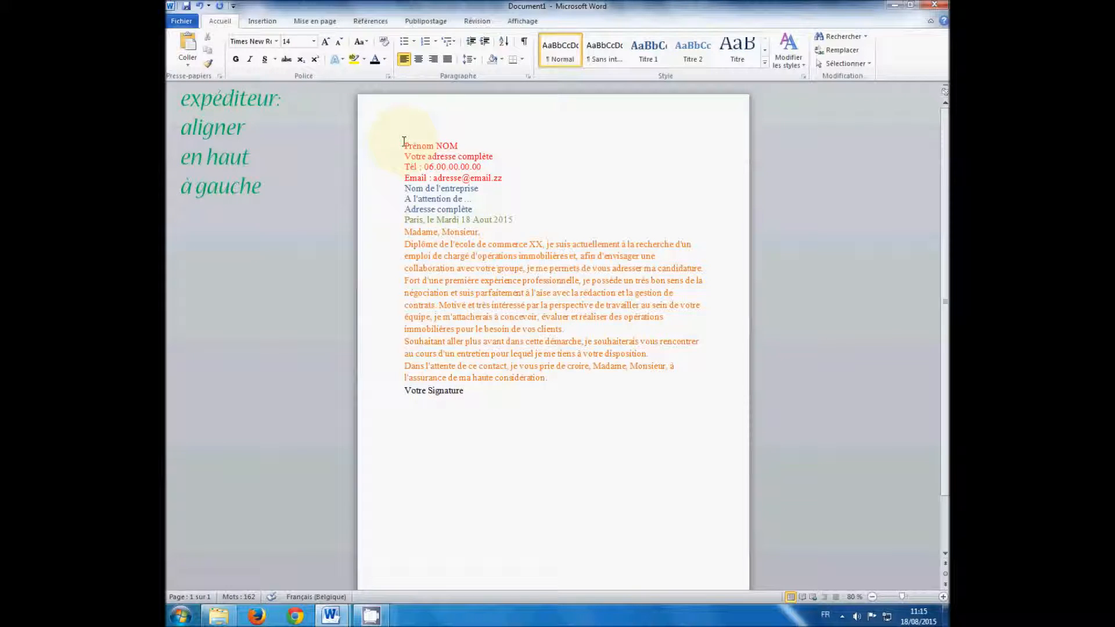
Right-align the three recipient lines, from "Nom de l'entreprise" to "Adresse complète"
drag(404, 142, 508, 174)
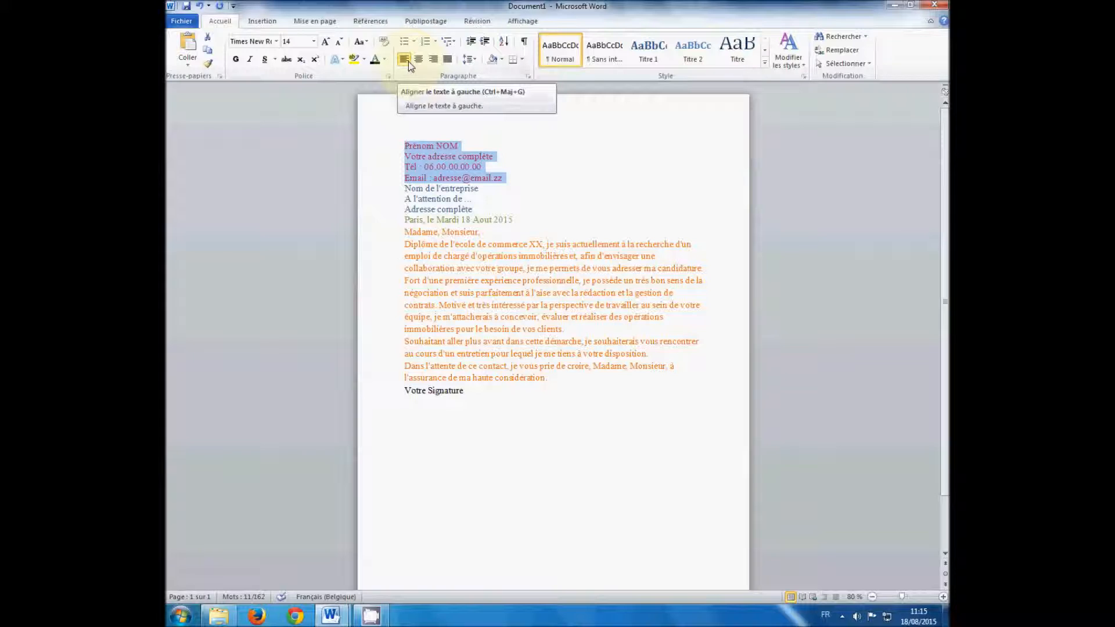
drag(405, 190, 476, 208)
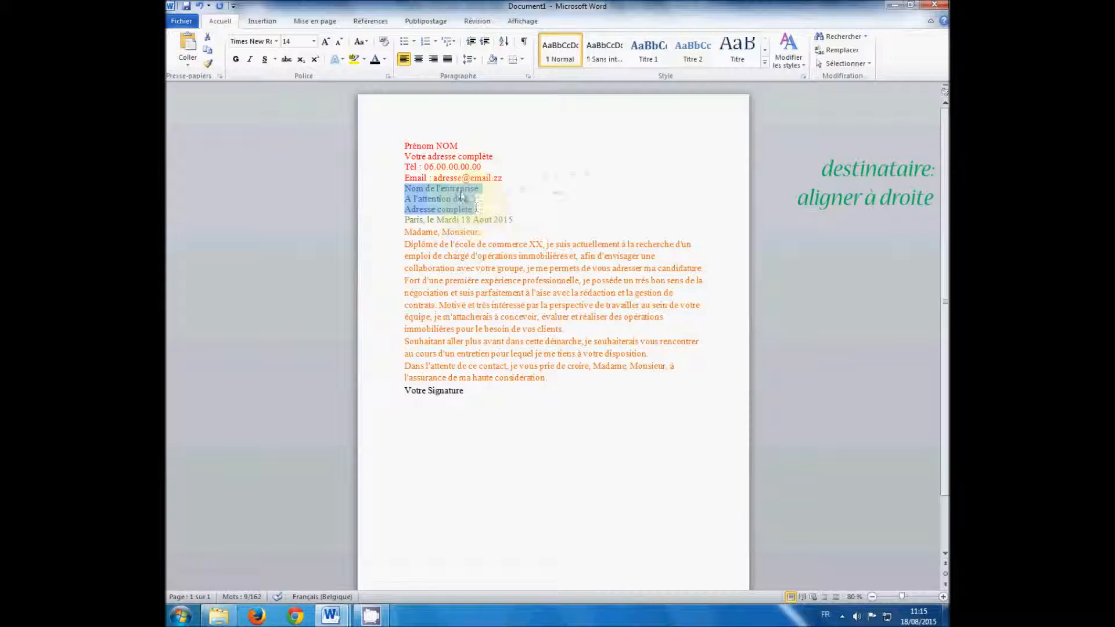
click(435, 60)
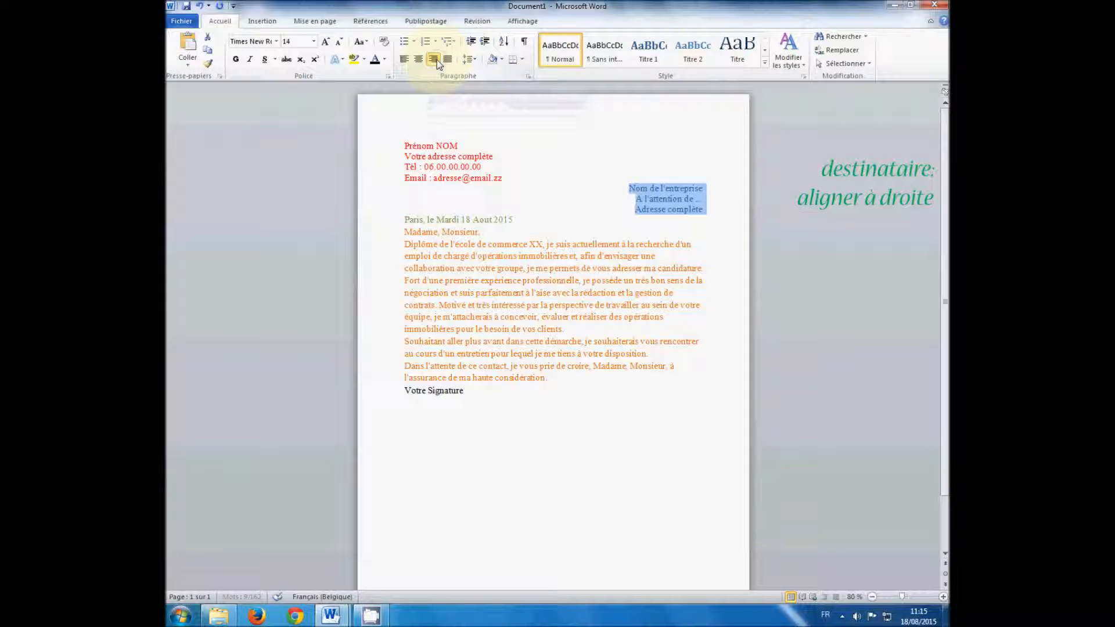
Right-align the date line below the recipient's address
click(514, 220)
drag(506, 219, 412, 217)
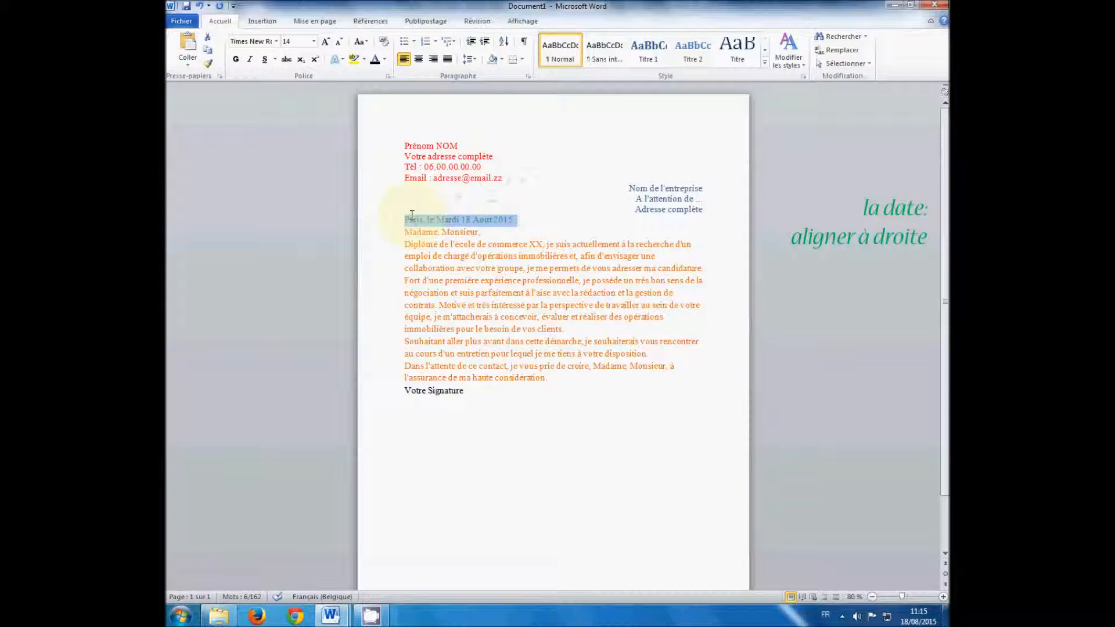
click(433, 59)
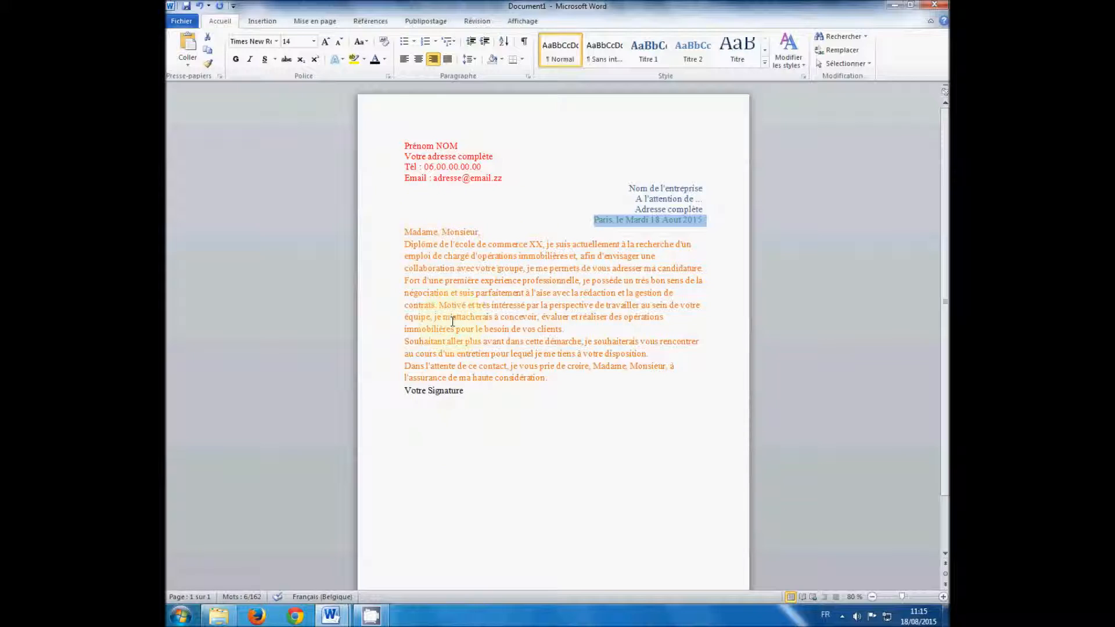
Justify the letter's body text, from "Madame, Monsieur," to the end of the closing formula
drag(404, 231, 564, 376)
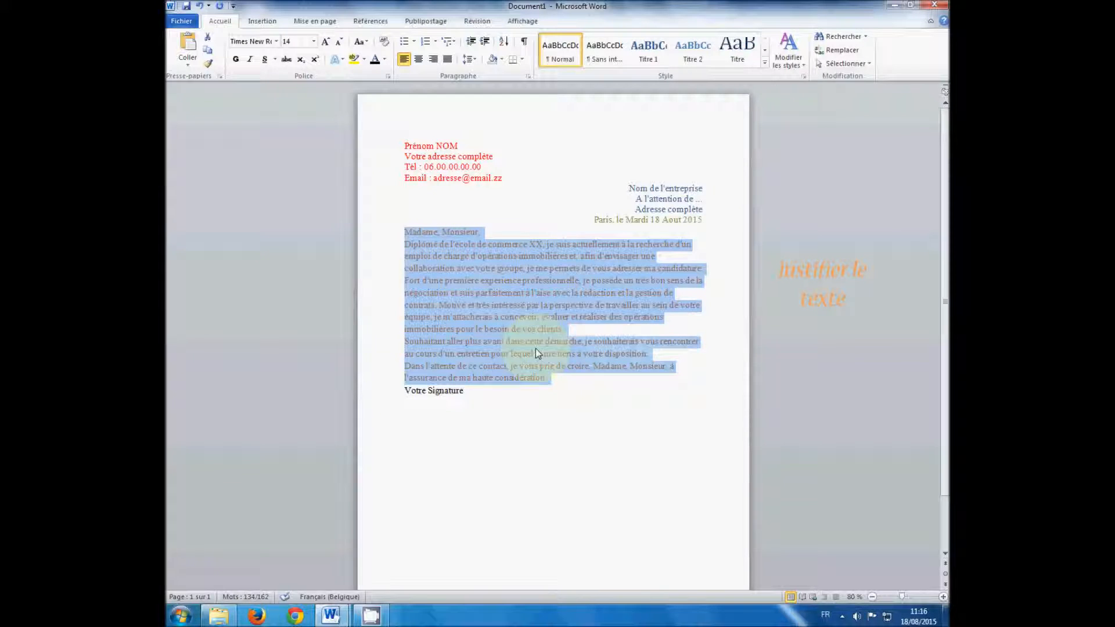
click(447, 59)
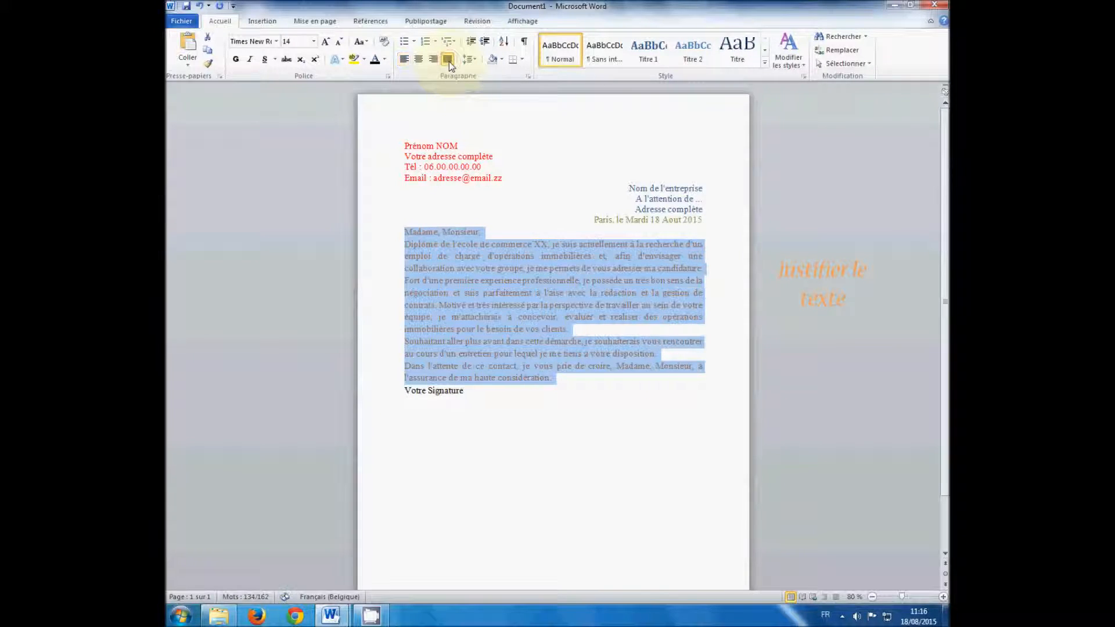
click(584, 327)
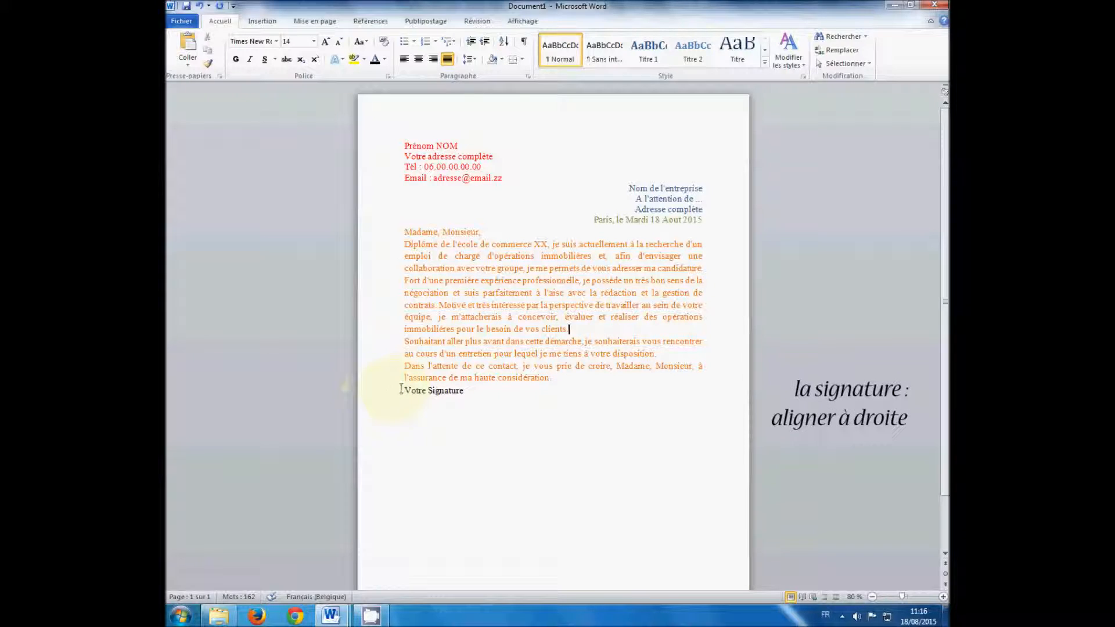
Right-align the "Votre Signature" line at the end of the letter
drag(403, 389, 435, 395)
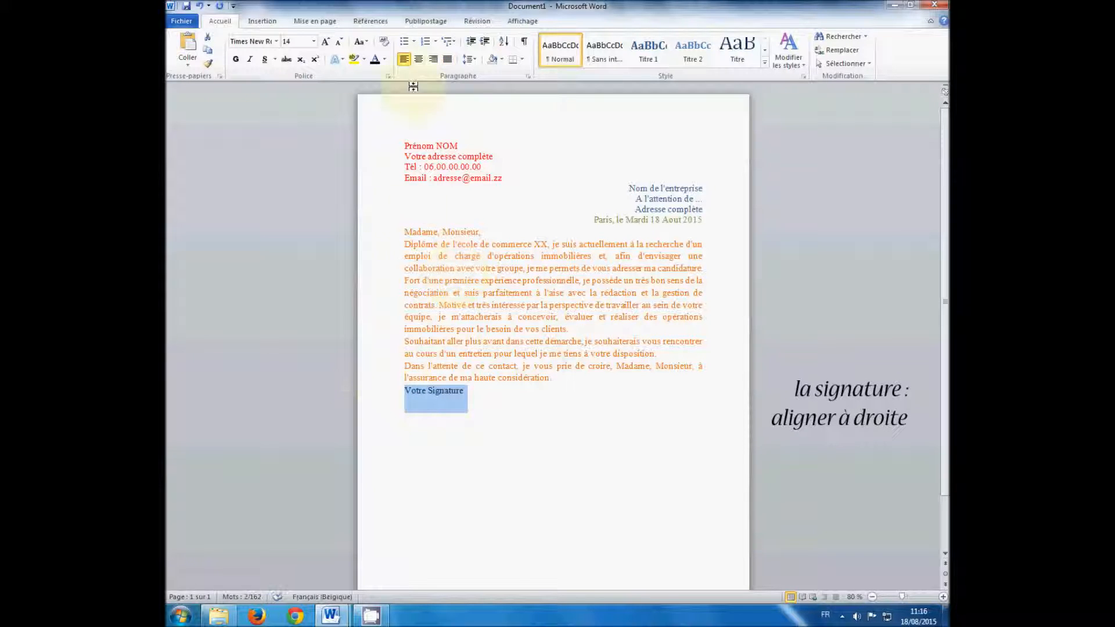
click(433, 59)
click(526, 391)
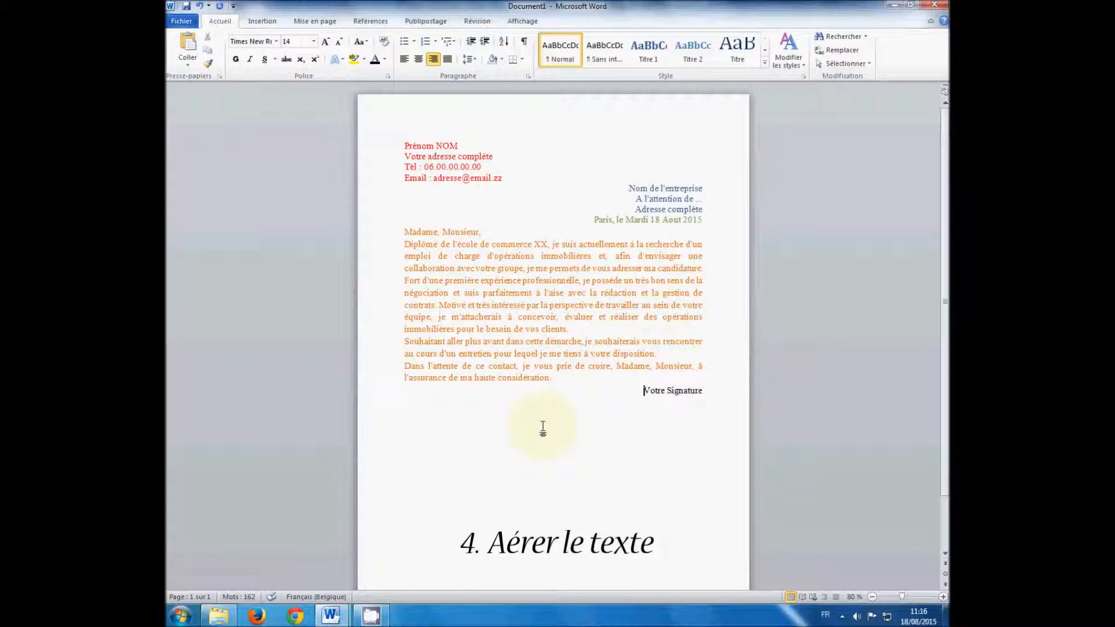
Display the paragraph marks and other hidden formatting symbols in the letter
click(589, 199)
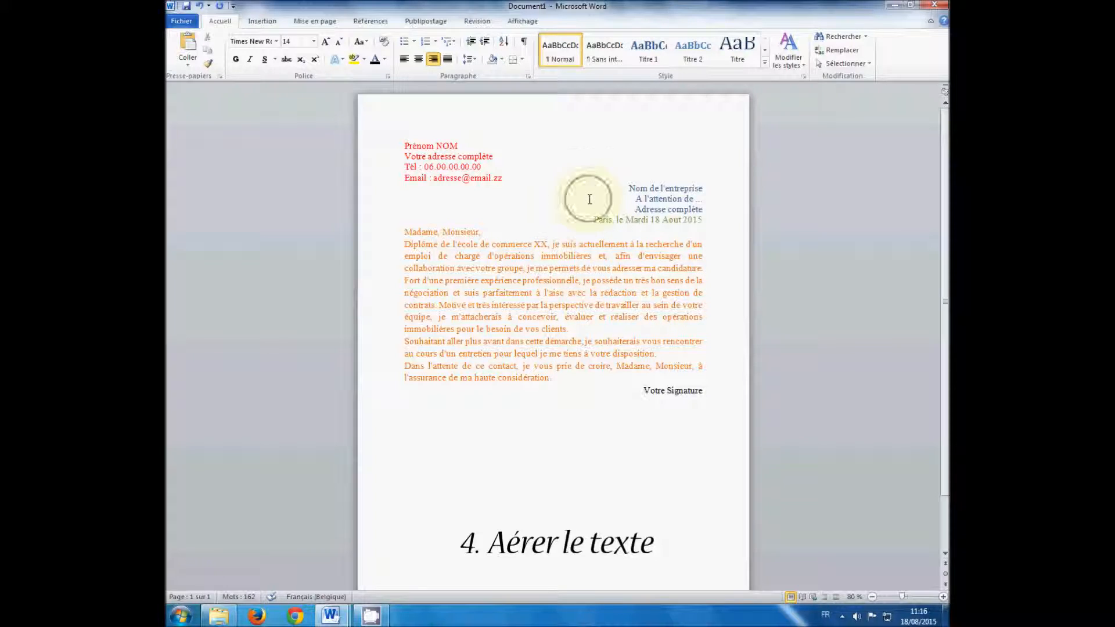
scroll(465, 580, down, 2)
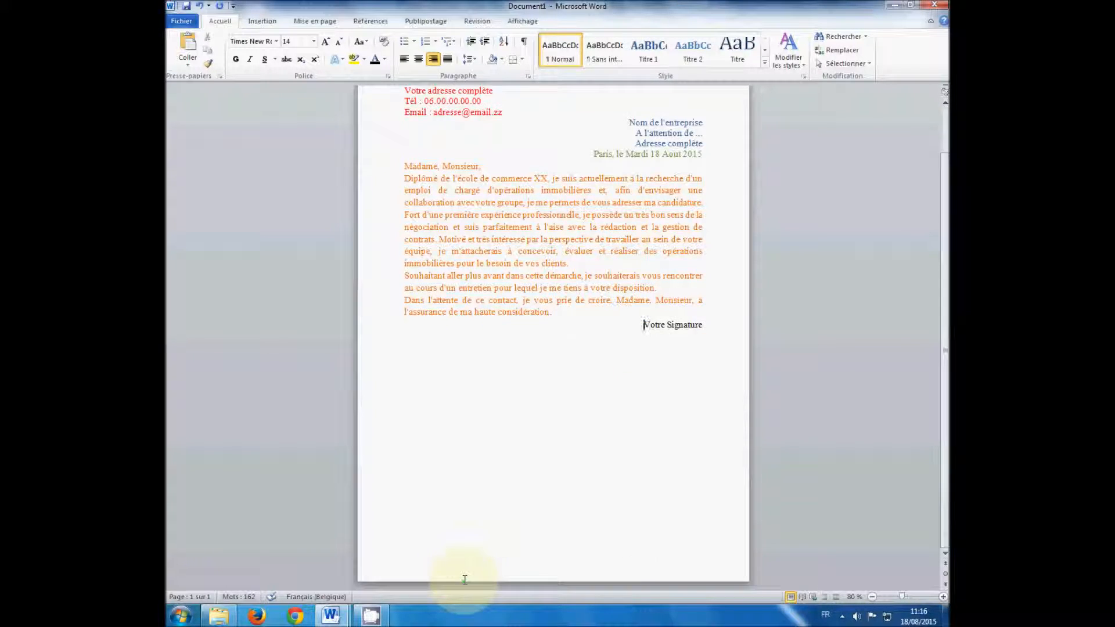
click(872, 596)
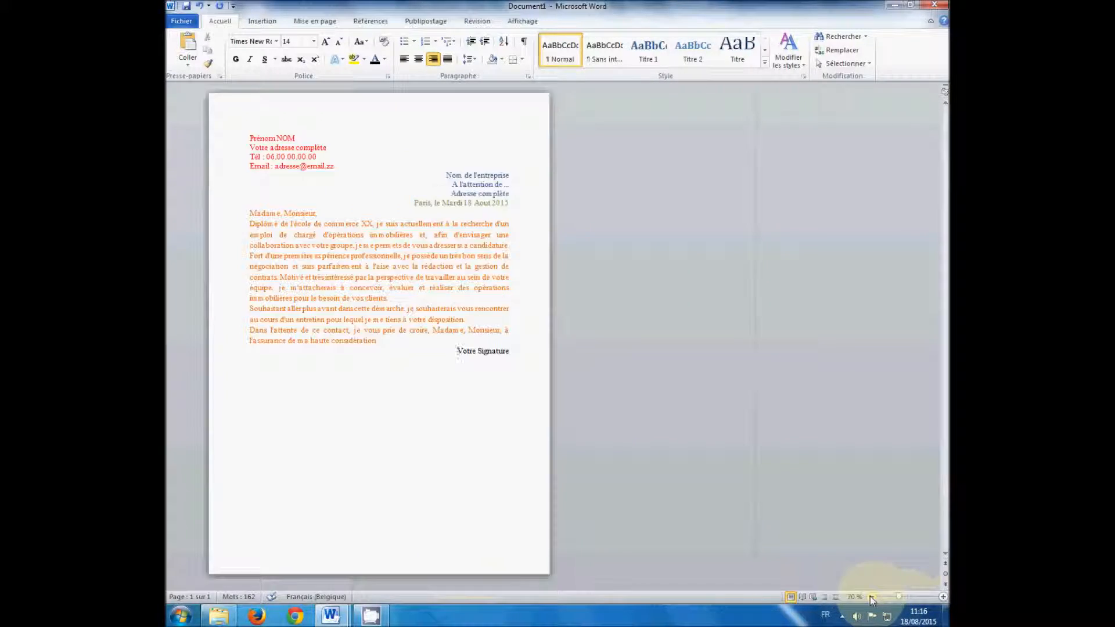
click(872, 596)
click(872, 596)
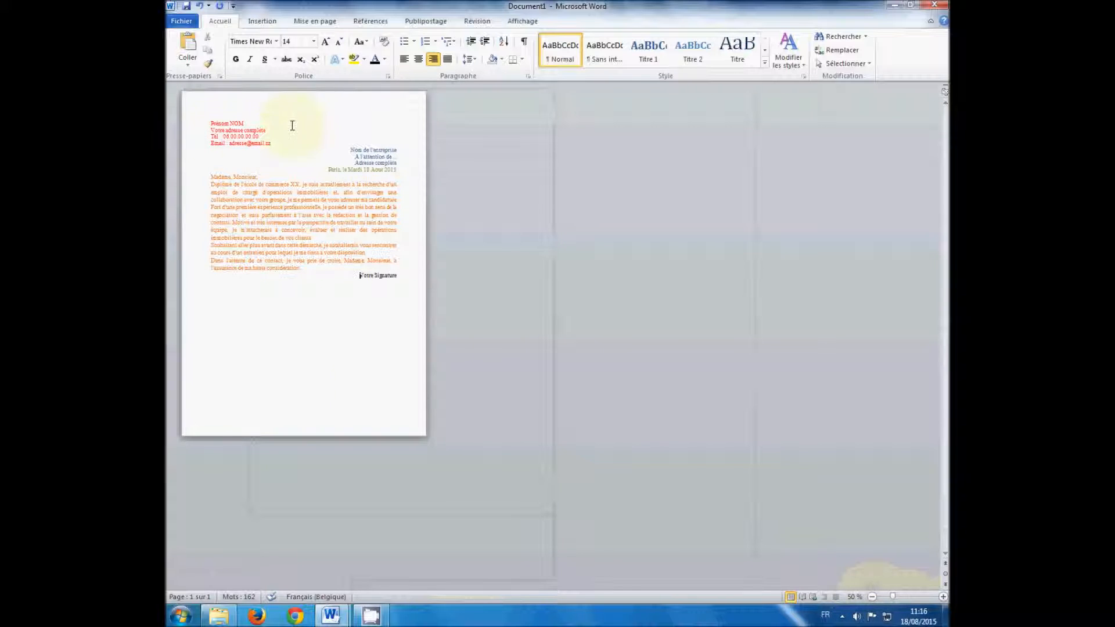
mouse_move(166, 370)
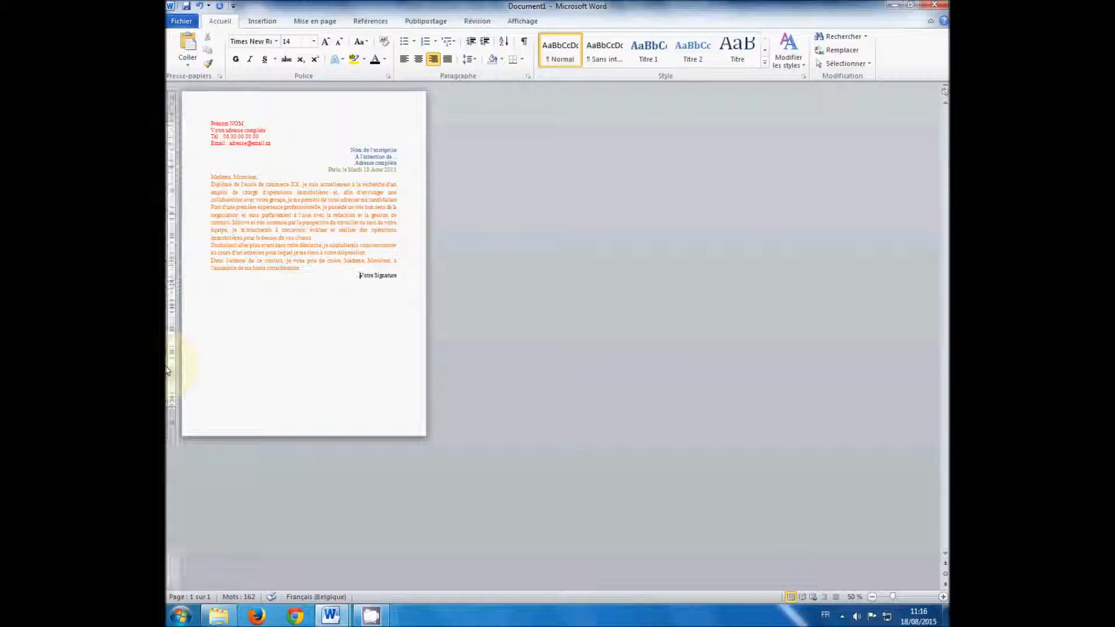
click(908, 597)
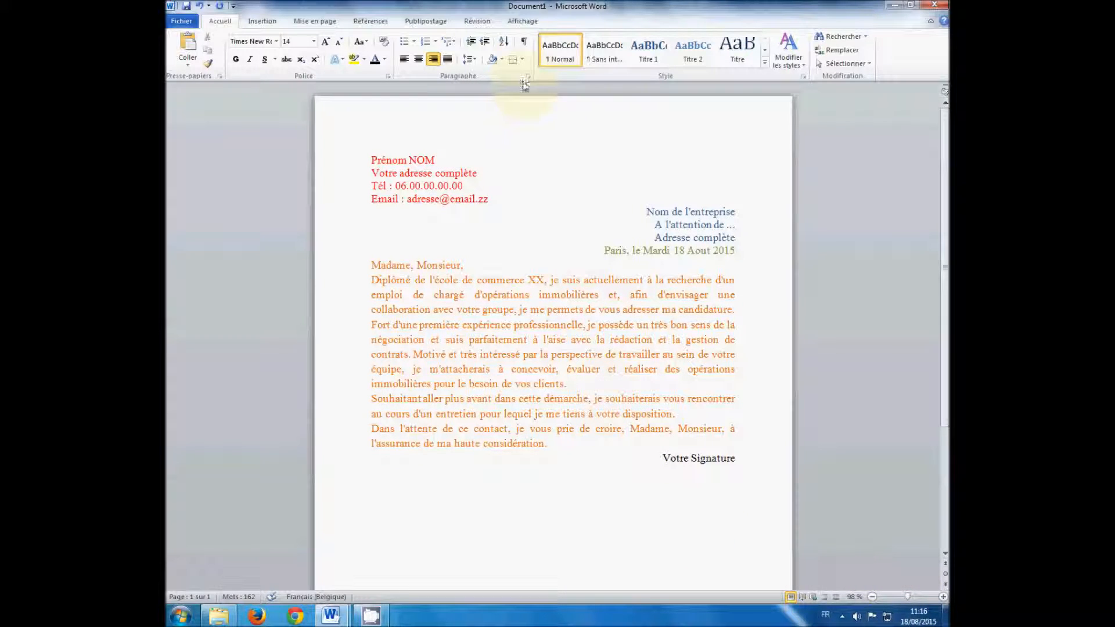
click(523, 41)
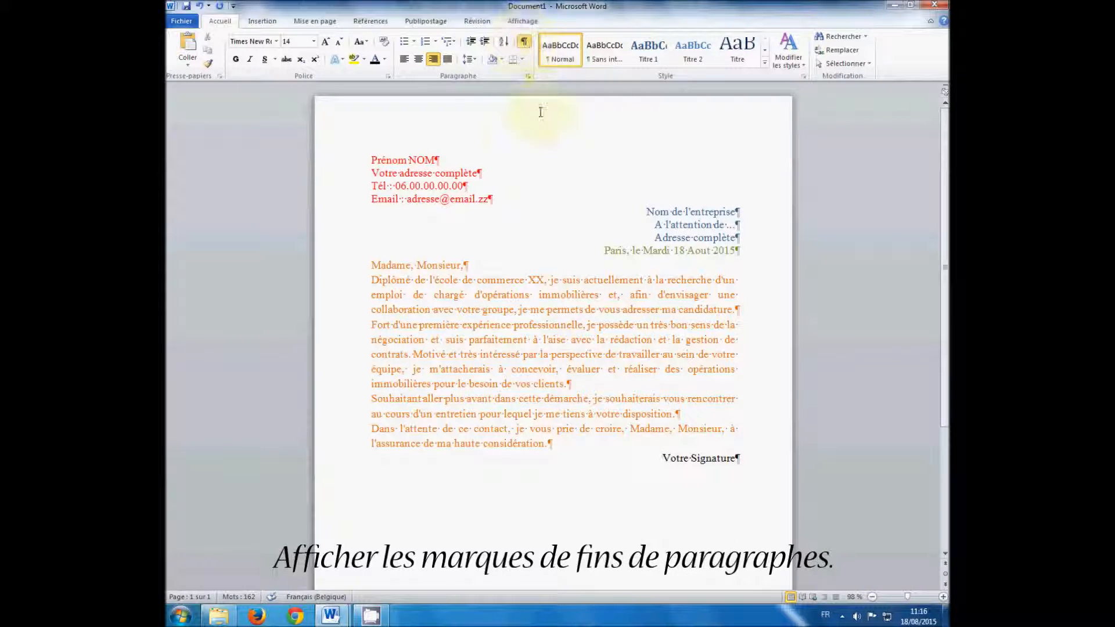
Place the insertion point at the end of the sender's e-mail line
click(497, 200)
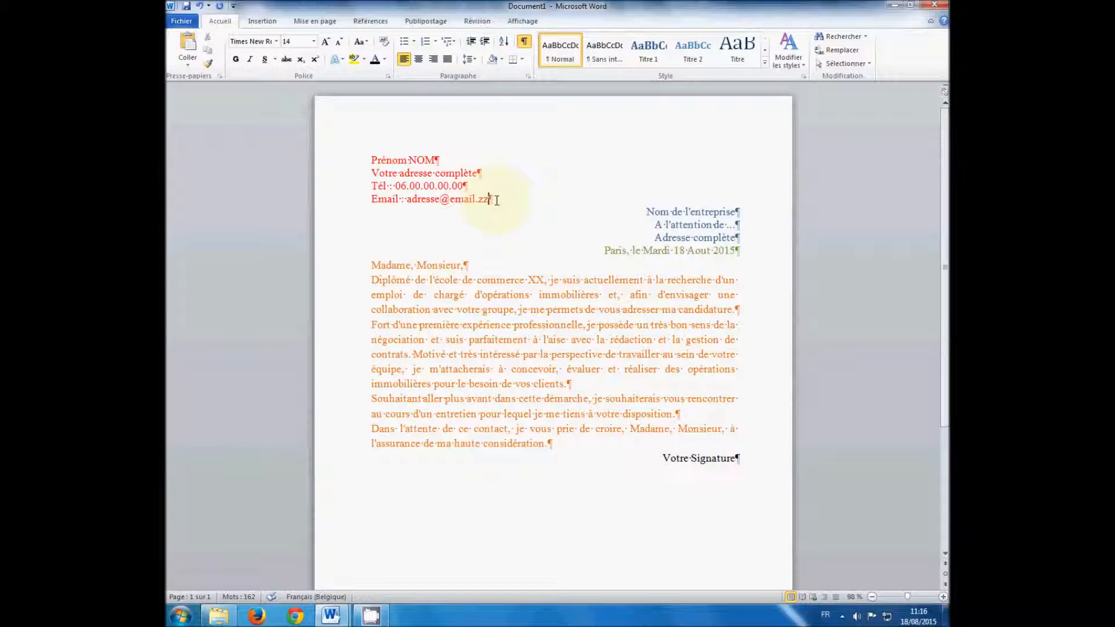